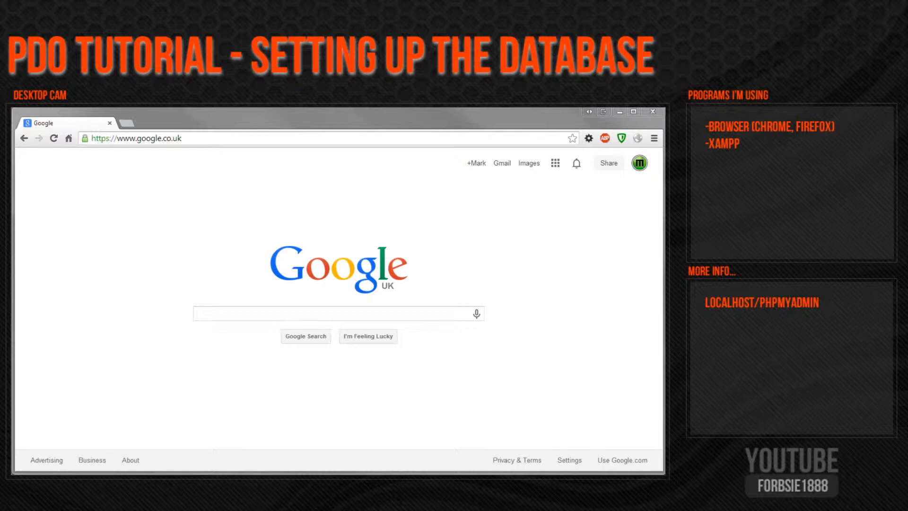
Back in Chrome, enter localhost/phpmyadmin in the address bar to load phpMyAdmin
{"action": "left_click", "coordinate": [238, 473]}
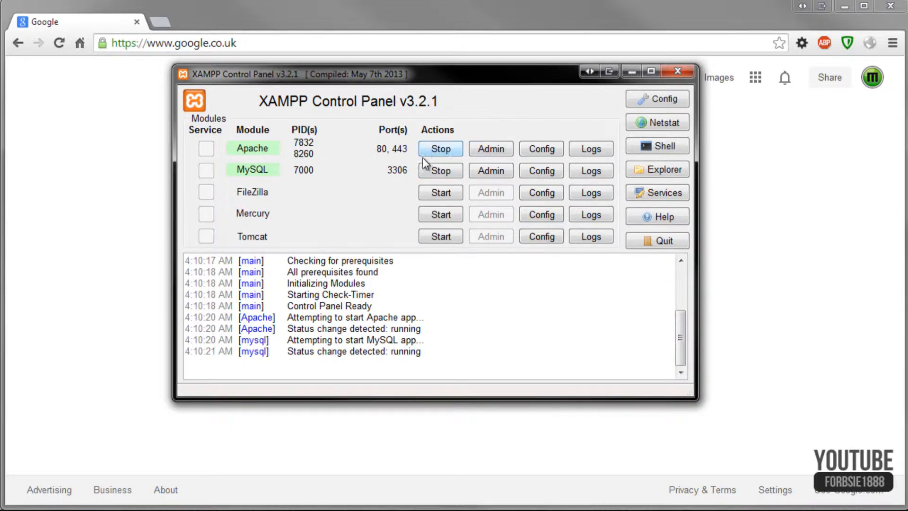
{"action": "left_click", "coordinate": [204, 74]}
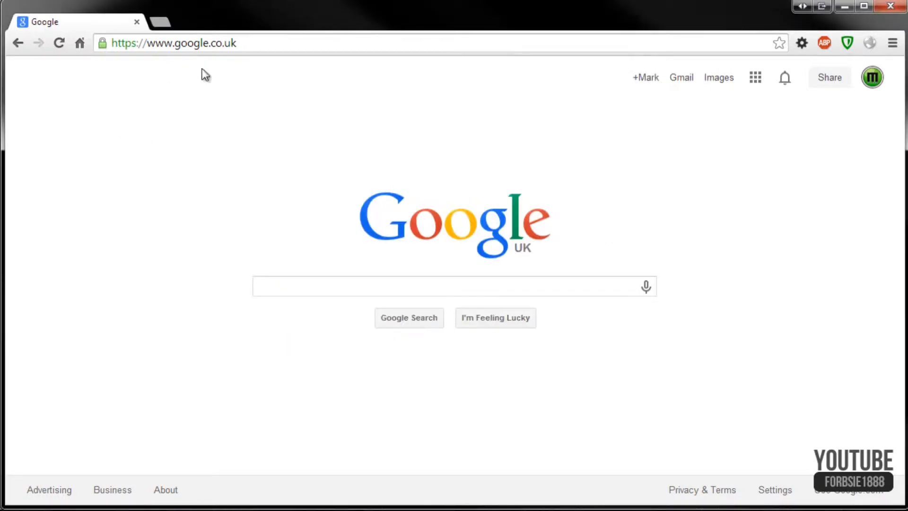
{"action": "left_click", "coordinate": [273, 44]}
{"action": "type", "text": "localhost/"}
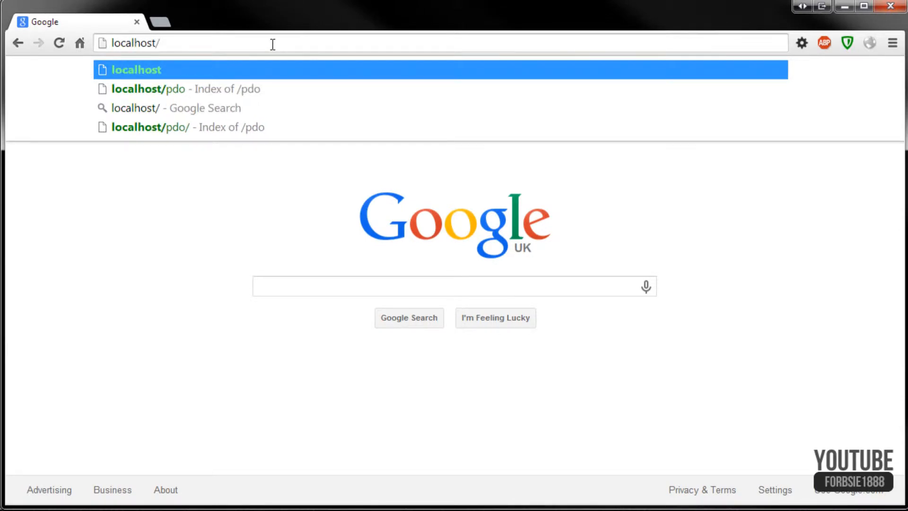
{"action": "type", "text": "phpmyadmi"}
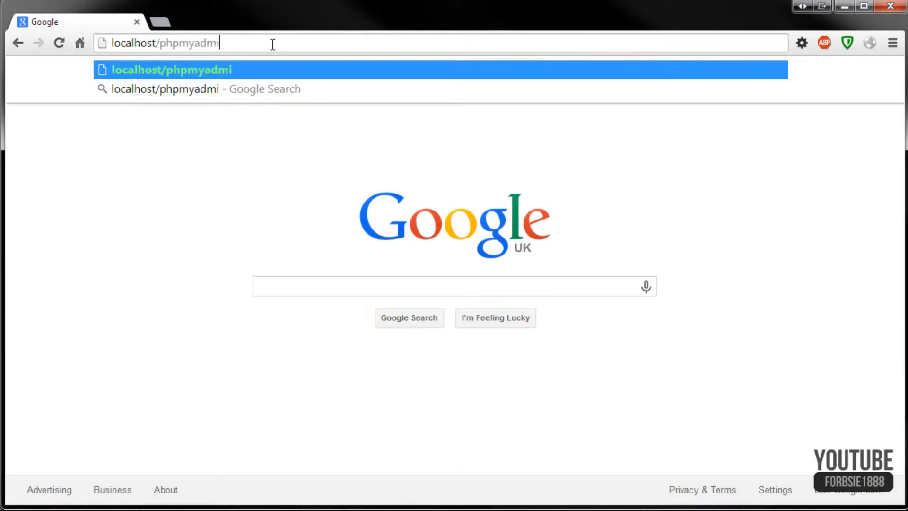
{"action": "type", "text": "n"}
{"action": "key", "text": "Return"}
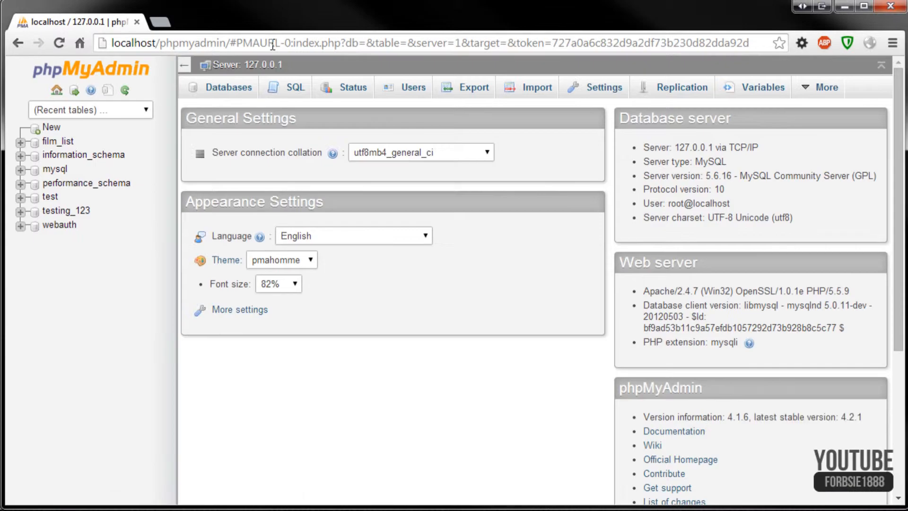
Create a new database named pdo using utf8_general_ci collation
{"action": "left_click", "coordinate": [51, 129]}
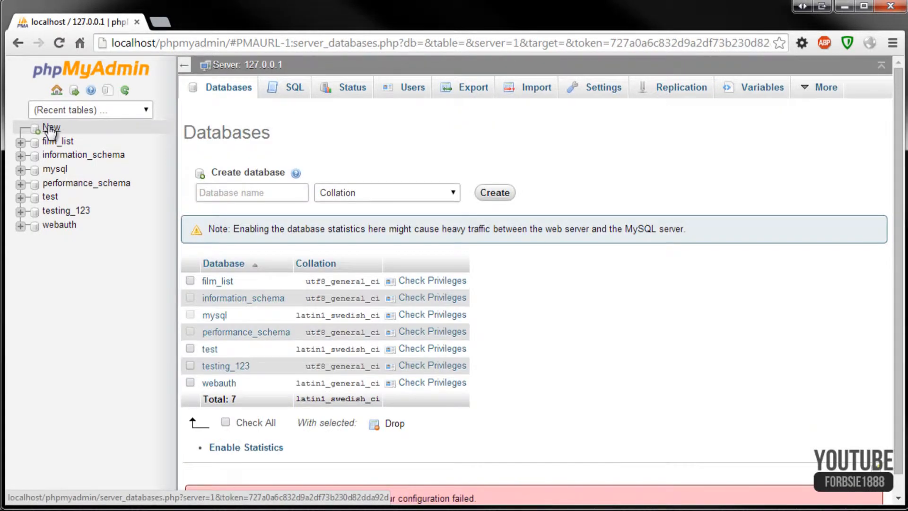
{"action": "left_click", "coordinate": [270, 191]}
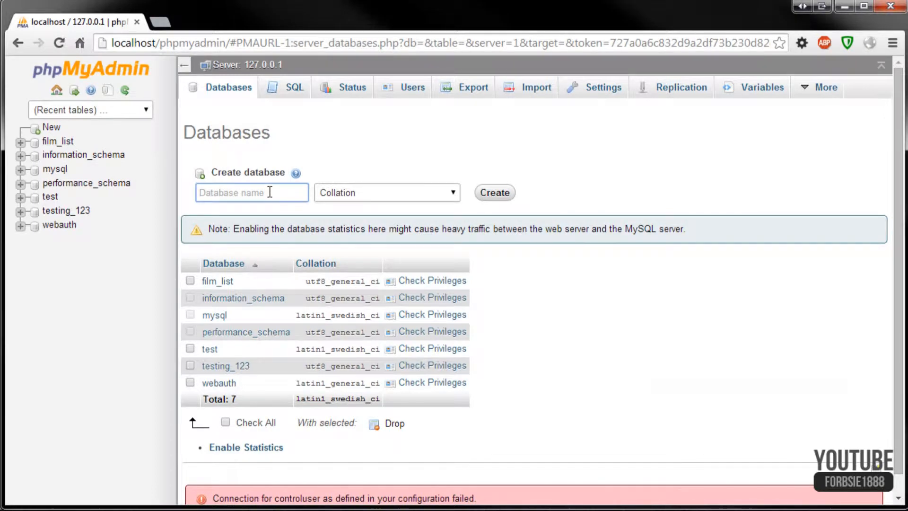
{"action": "type", "text": "pdo"}
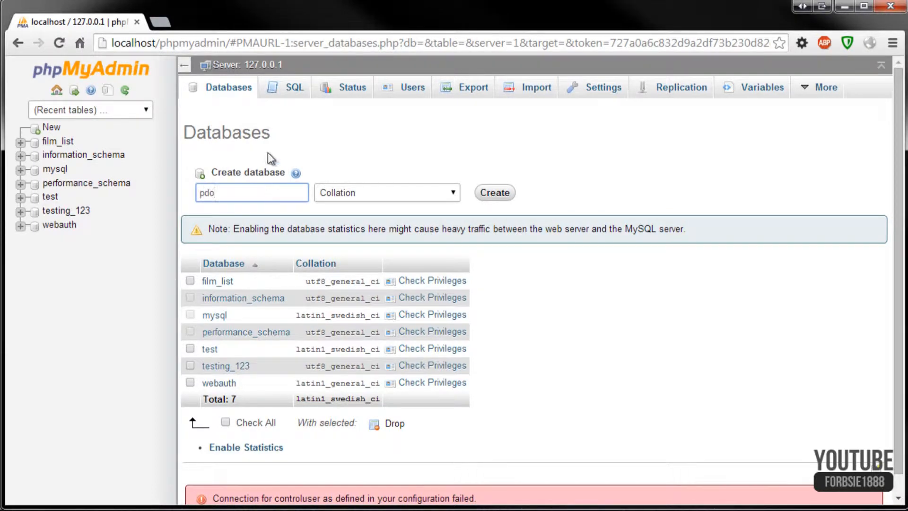
{"action": "left_click", "coordinate": [431, 199]}
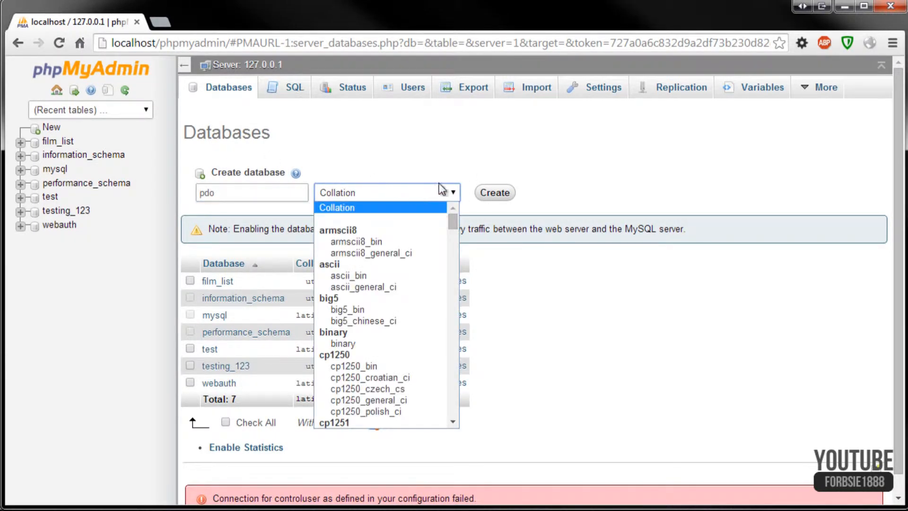
{"action": "left_click", "coordinate": [452, 221]}
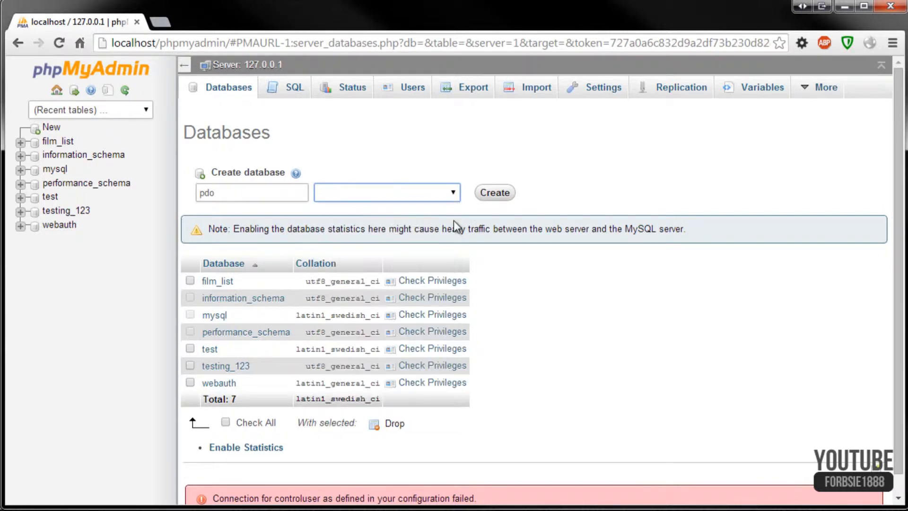
{"action": "left_click", "coordinate": [417, 187]}
{"action": "left_click_drag", "start_coordinate": [452, 223], "coordinate": [444, 382]}
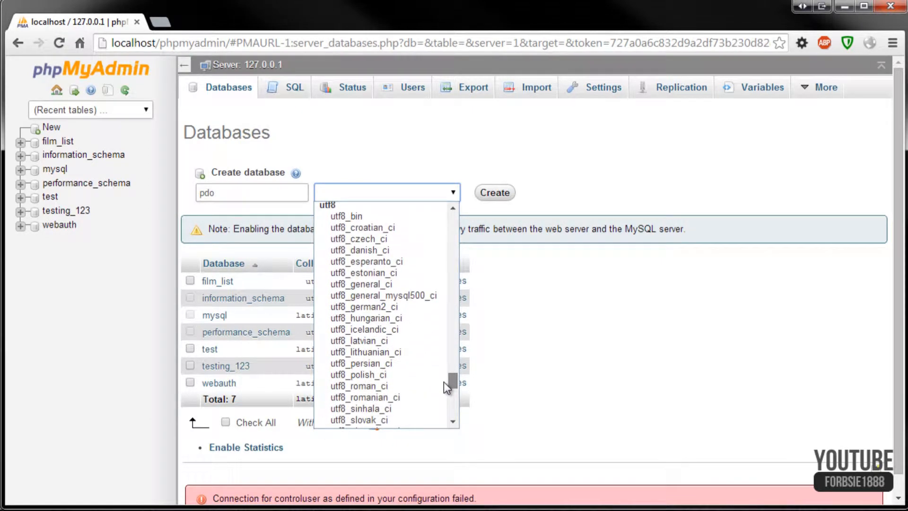
{"action": "left_click", "coordinate": [400, 285]}
{"action": "left_click", "coordinate": [493, 193]}
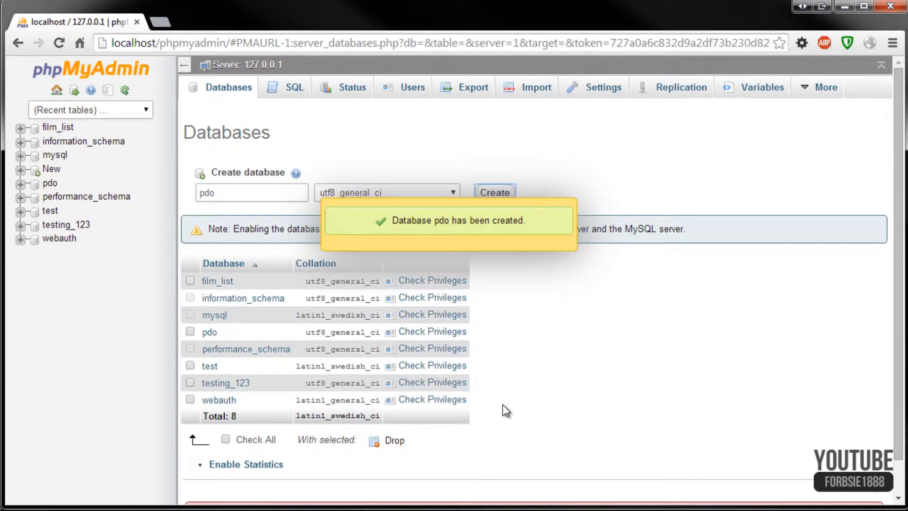
In the pdo database, start a new table named user_info with 4 columns
{"action": "left_click", "coordinate": [50, 184]}
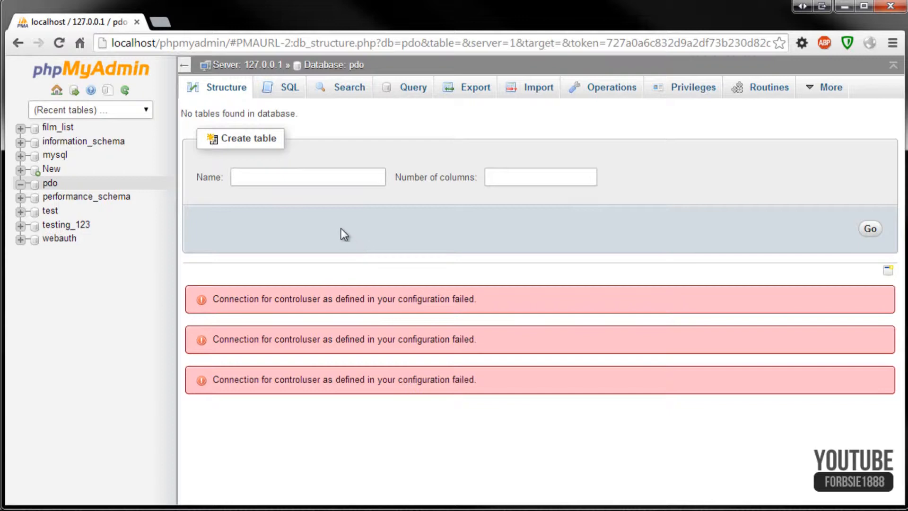
{"action": "left_click", "coordinate": [320, 179]}
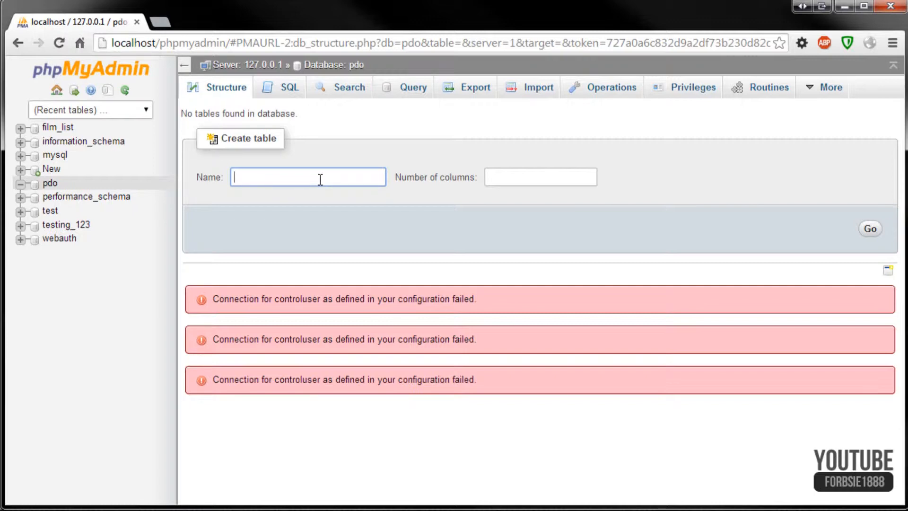
{"action": "type", "text": "user_info"}
{"action": "left_click", "coordinate": [527, 182]}
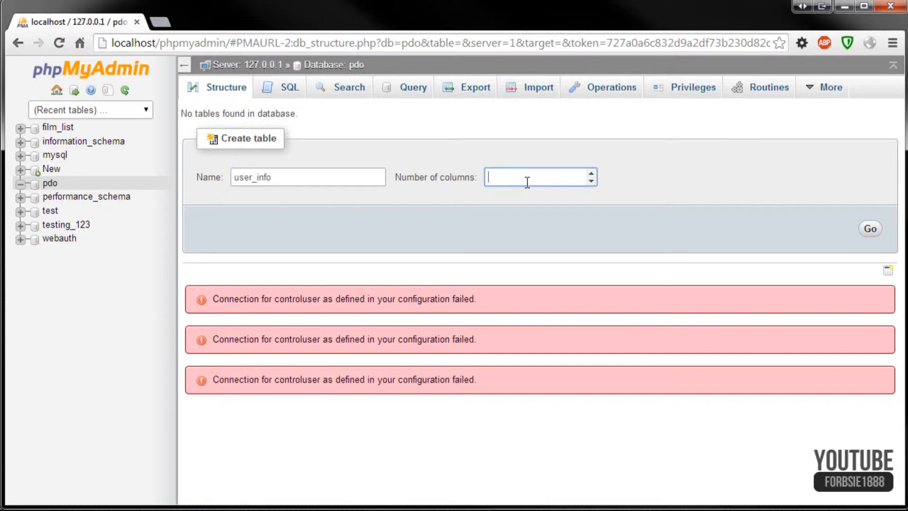
{"action": "type", "text": "4"}
{"action": "left_click", "coordinate": [871, 230]}
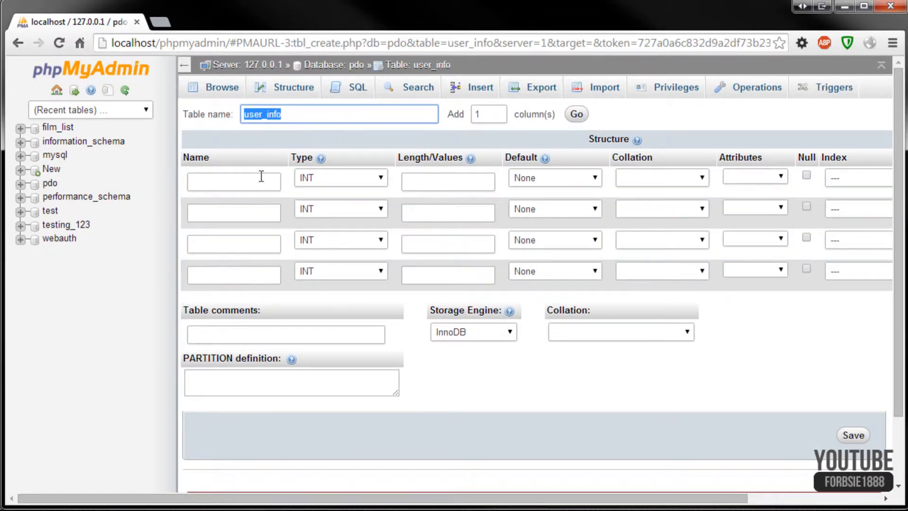
Name the first column userID, keep type INT, and tick A_I for auto-increment
{"action": "left_click", "coordinate": [254, 180]}
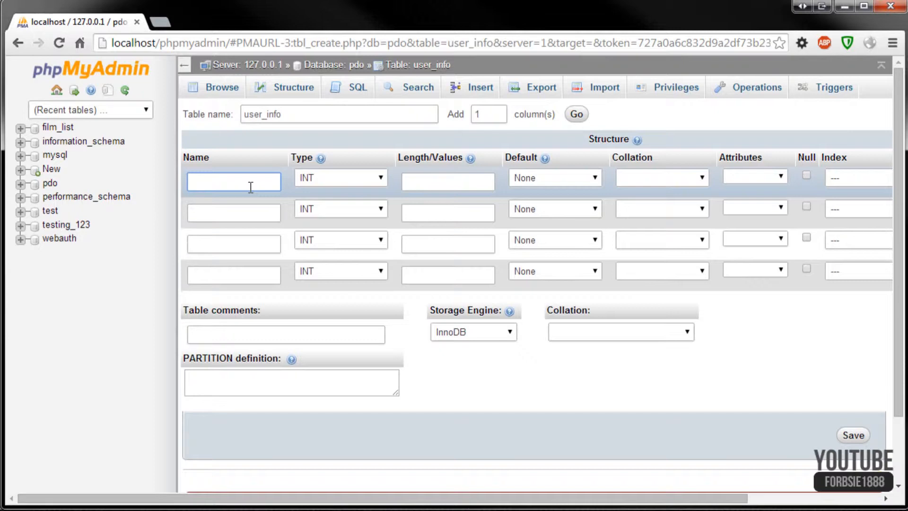
{"action": "type", "text": "userID"}
{"action": "left_click", "coordinate": [381, 179]}
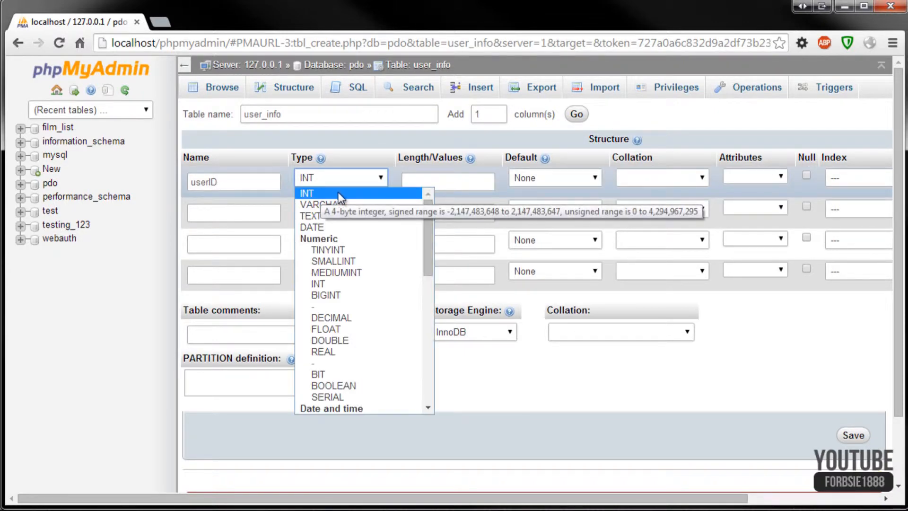
{"action": "left_click", "coordinate": [688, 148]}
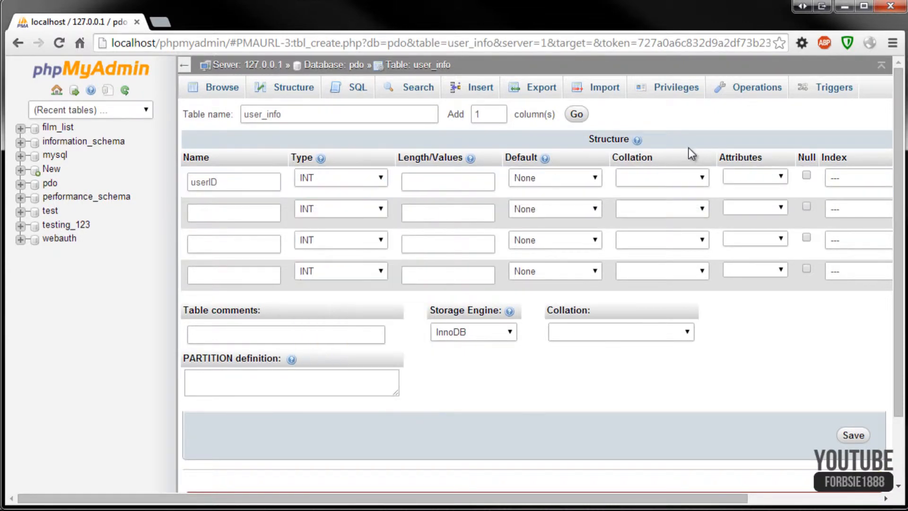
{"action": "left_click_drag", "start_coordinate": [573, 498], "coordinate": [780, 501]}
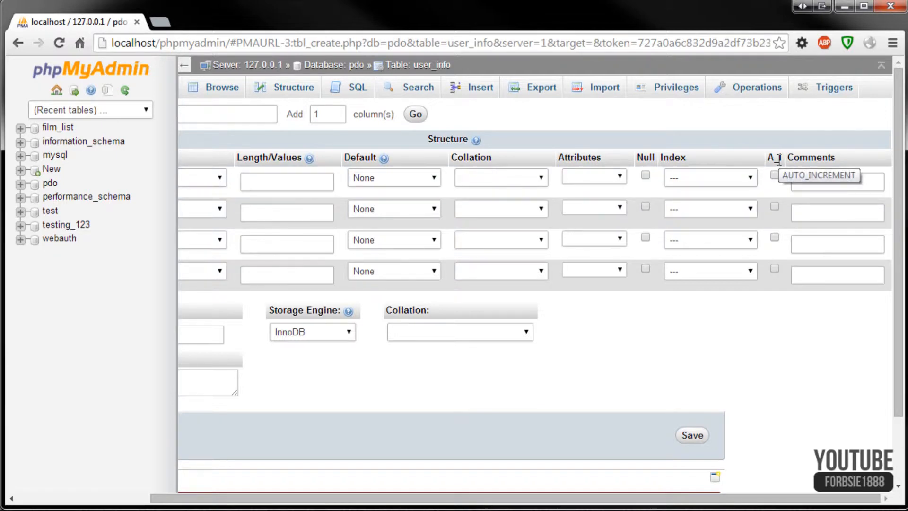
{"action": "left_click", "coordinate": [775, 175]}
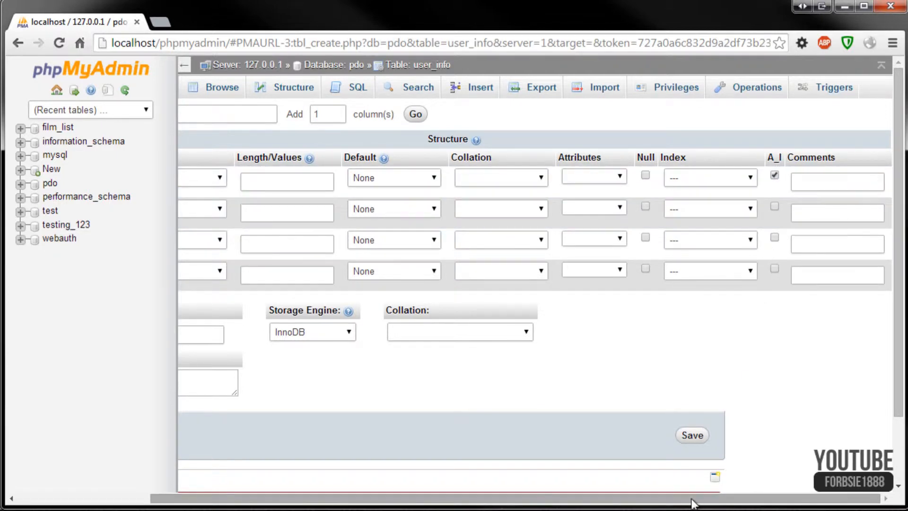
{"action": "left_click_drag", "start_coordinate": [695, 499], "coordinate": [563, 500]}
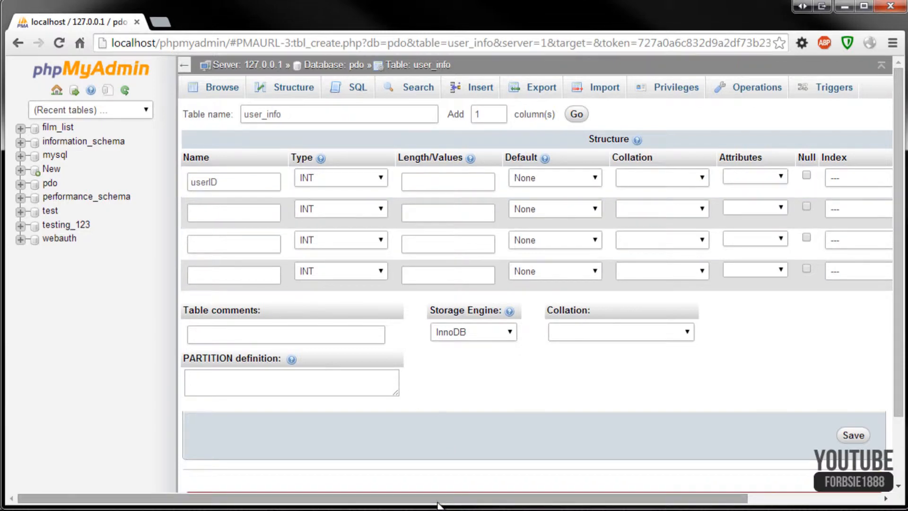
{"action": "left_click_drag", "start_coordinate": [440, 502], "coordinate": [613, 502]}
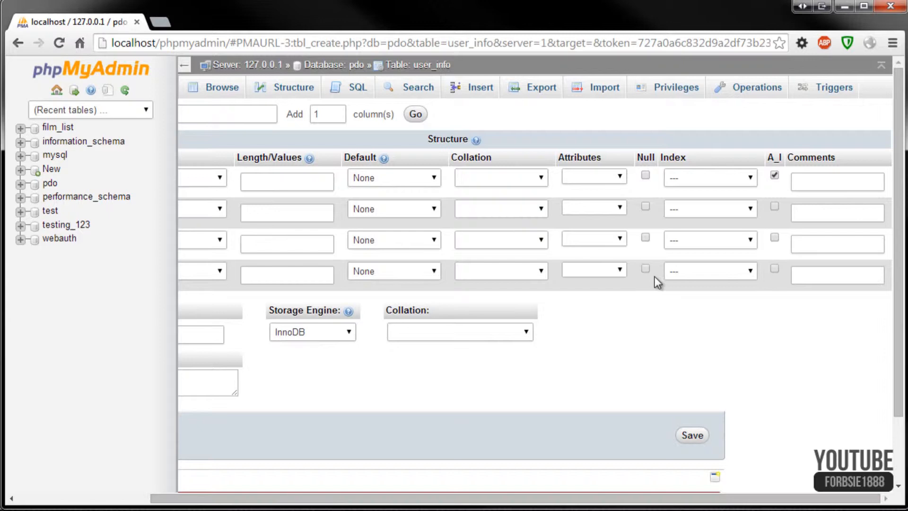
{"action": "left_click", "coordinate": [622, 175]}
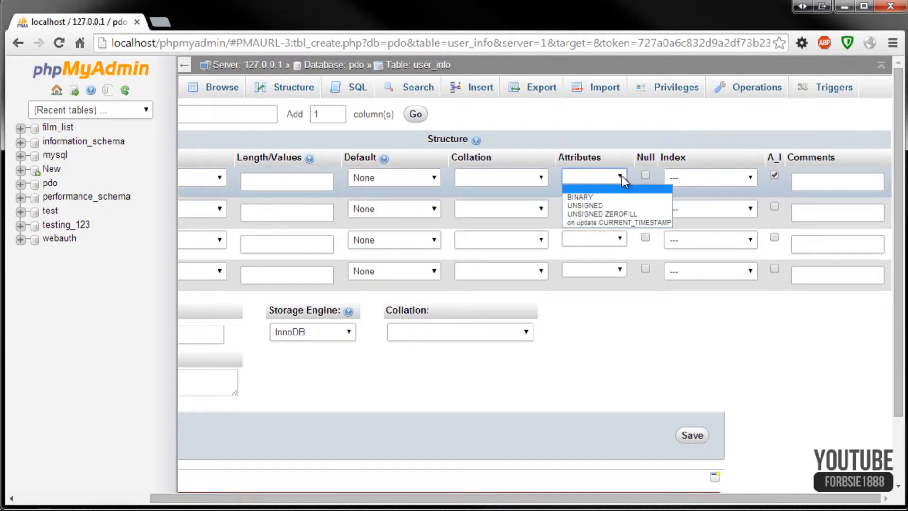
{"action": "left_click", "coordinate": [747, 351]}
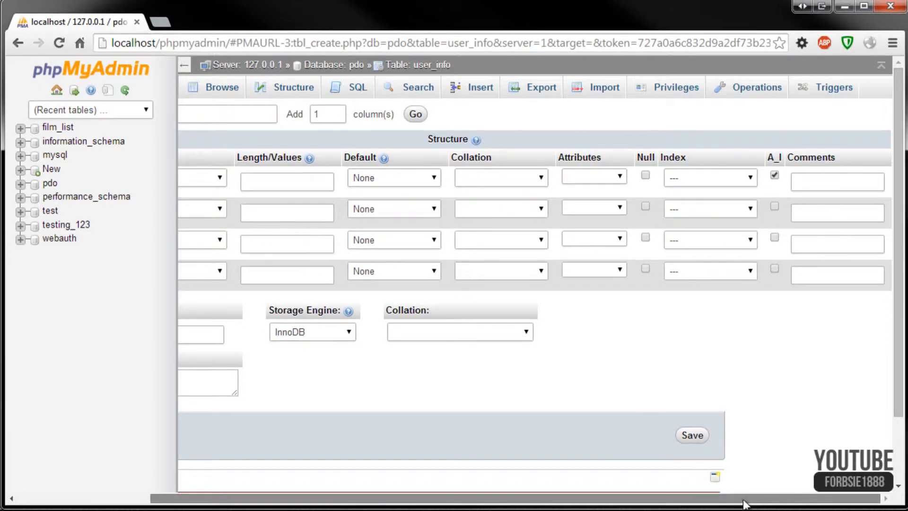
{"action": "left_click_drag", "start_coordinate": [748, 504], "coordinate": [562, 507]}
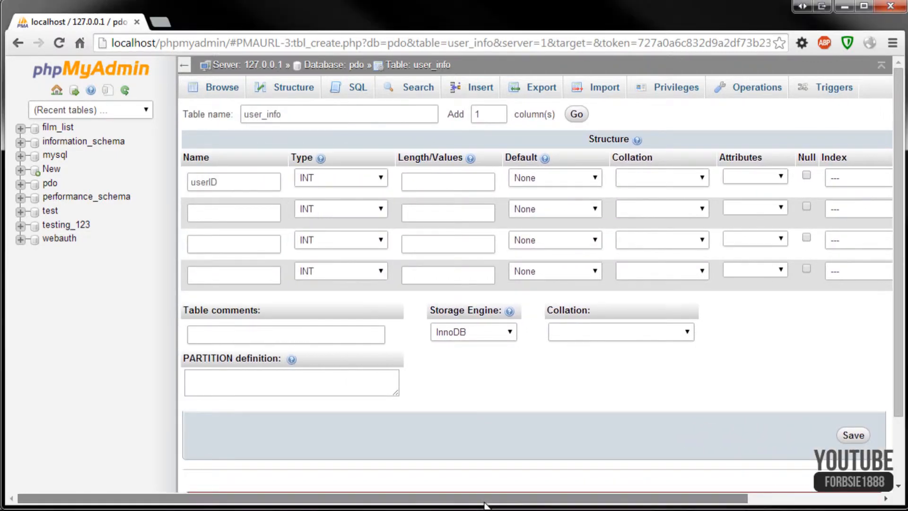
Give userID length 3 and define the second column as bannerID, VARCHAR, length 10
{"action": "left_click", "coordinate": [453, 181]}
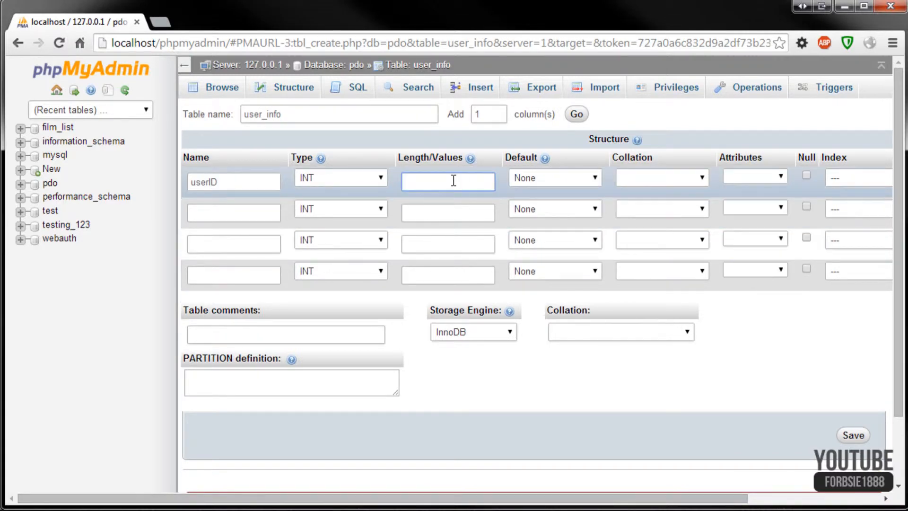
{"action": "type", "text": "3"}
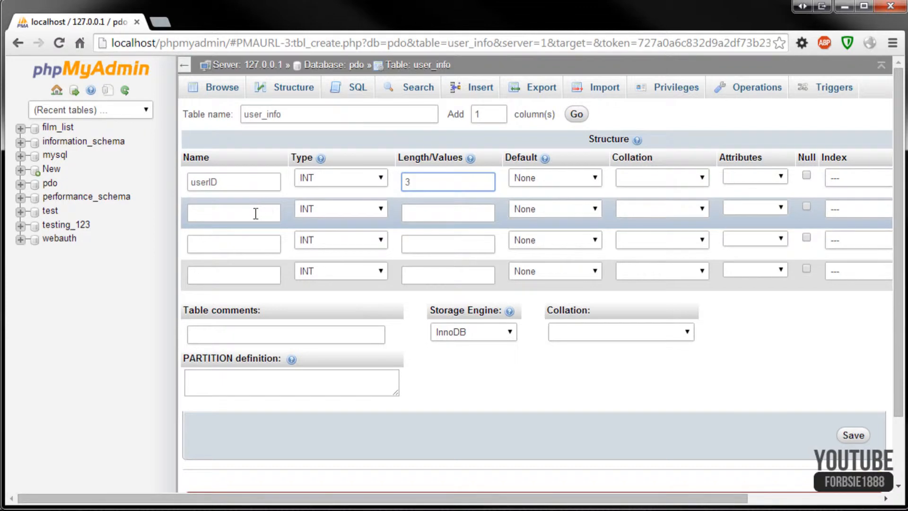
{"action": "left_click", "coordinate": [252, 215]}
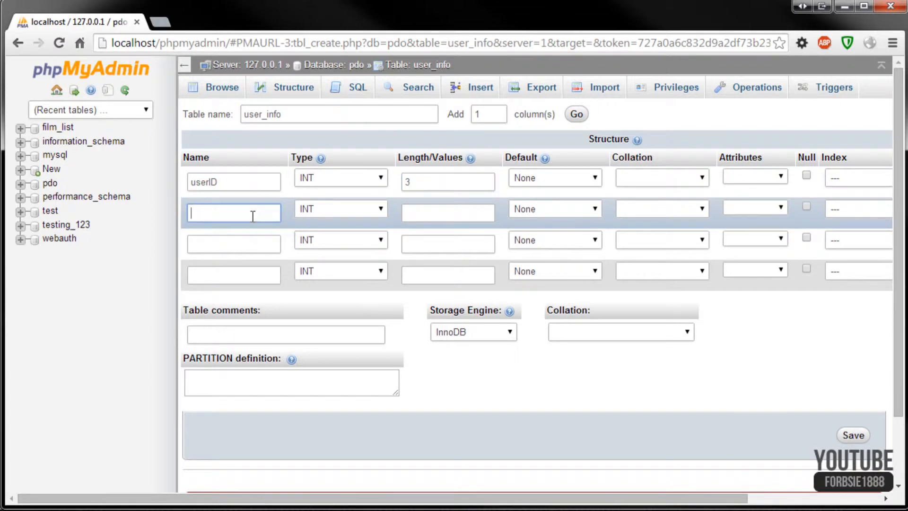
{"action": "type", "text": "bannerID"}
{"action": "left_click", "coordinate": [361, 210]}
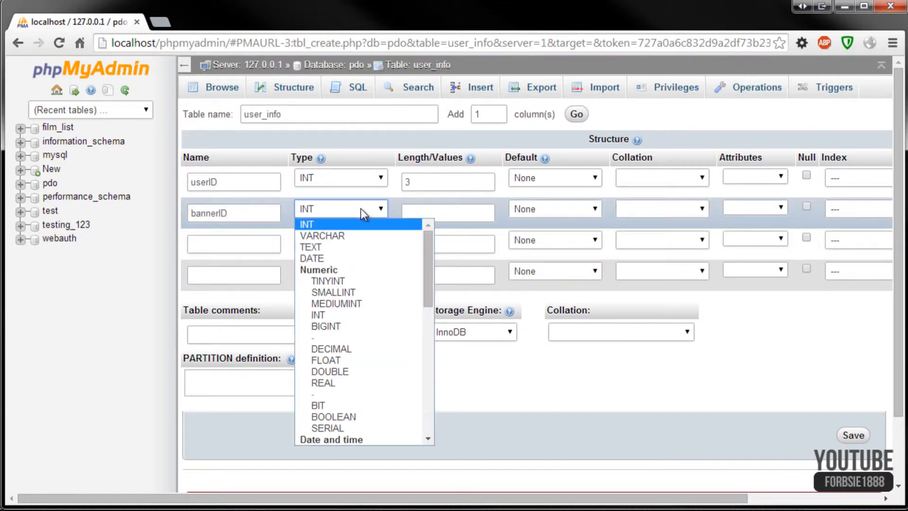
{"action": "left_click", "coordinate": [329, 236]}
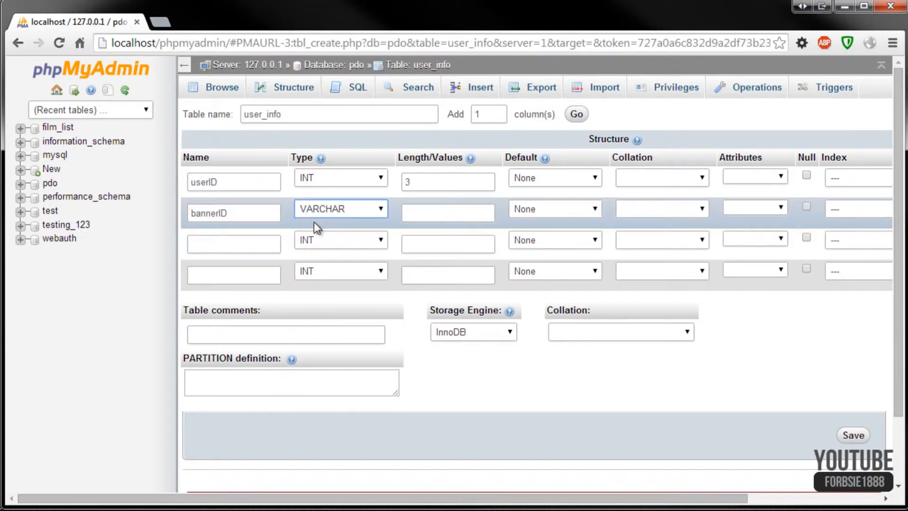
{"action": "left_click", "coordinate": [435, 212]}
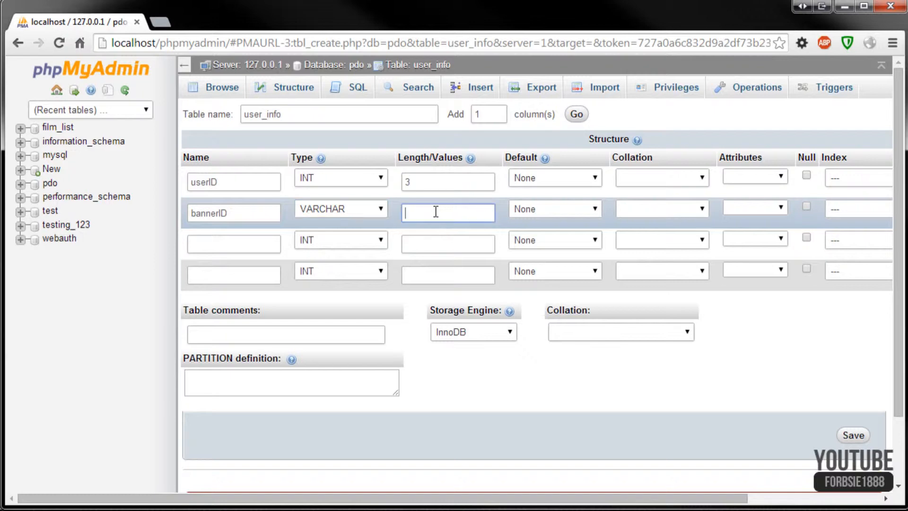
{"action": "type", "text": "10"}
Define the third column as fullName, VARCHAR with length 25
{"action": "left_click", "coordinate": [255, 245]}
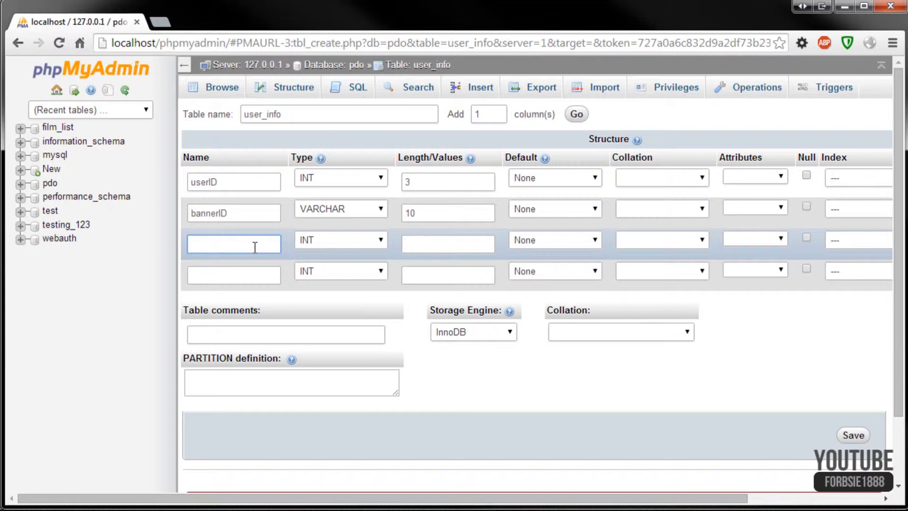
{"action": "type", "text": "fullName"}
{"action": "left_click", "coordinate": [377, 239]}
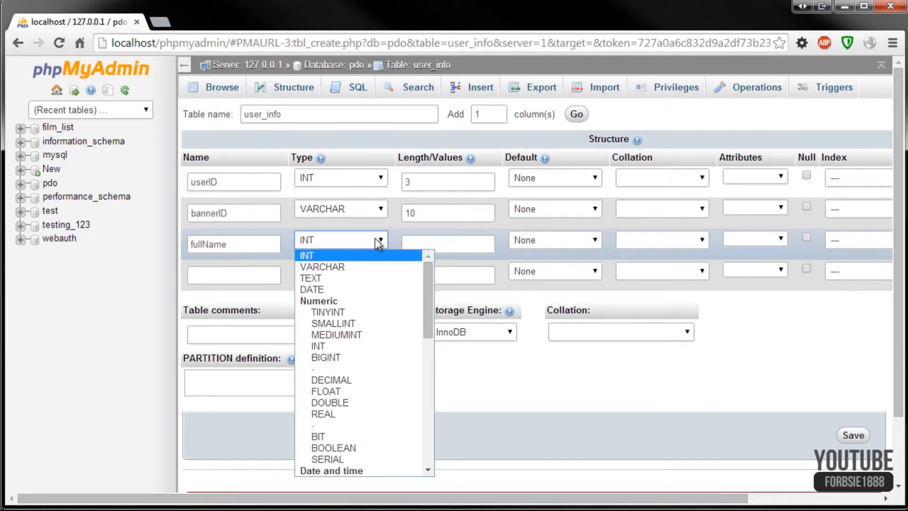
{"action": "left_click", "coordinate": [330, 274]}
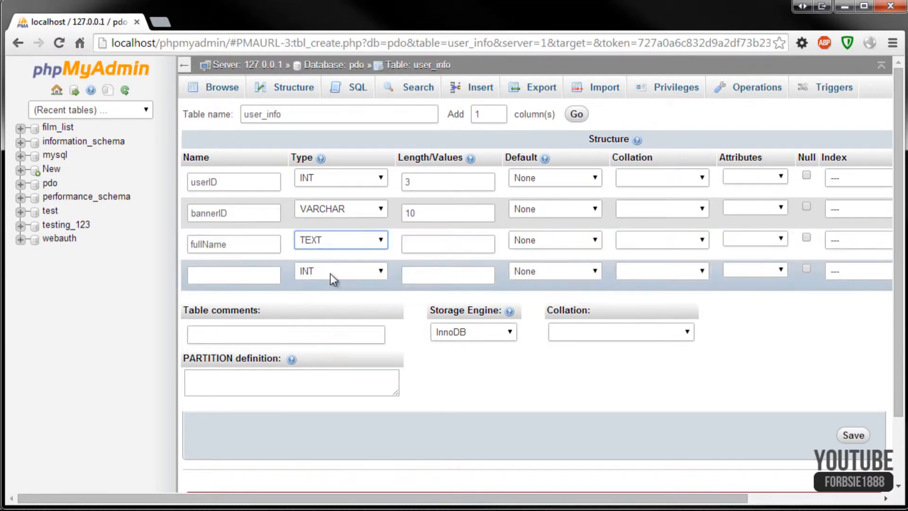
{"action": "left_click", "coordinate": [454, 244]}
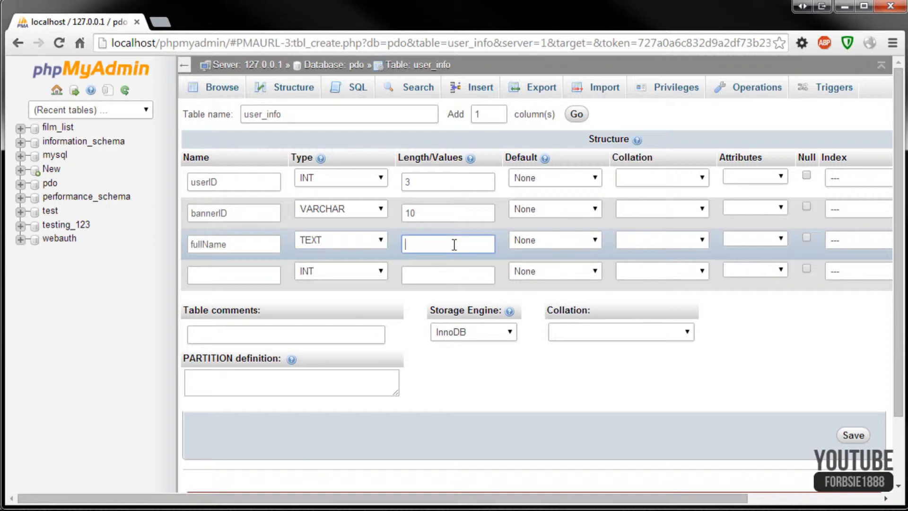
{"action": "left_click", "coordinate": [382, 243]}
{"action": "left_click", "coordinate": [363, 265]}
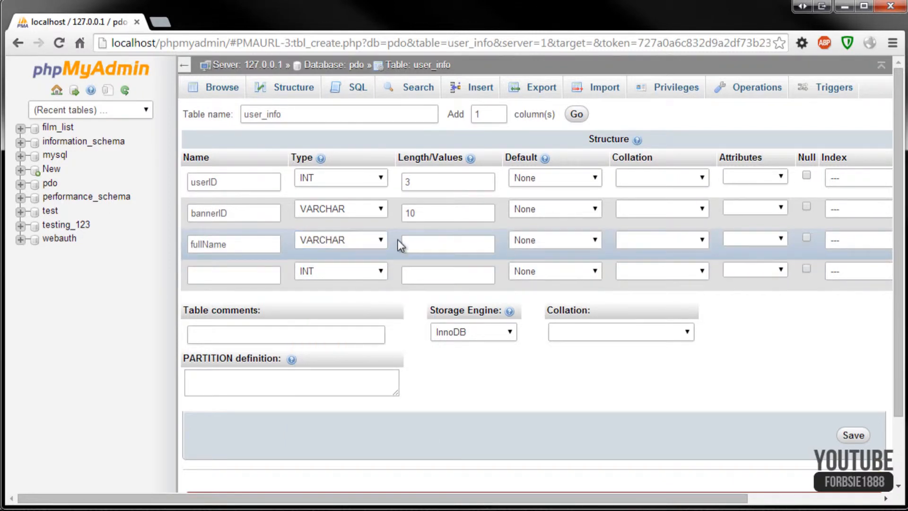
{"action": "left_click", "coordinate": [415, 240]}
{"action": "type", "text": "25"}
Name the fourth column age, keep type INT, and set its length to 2
{"action": "left_click", "coordinate": [234, 275]}
{"action": "type", "text": "age"}
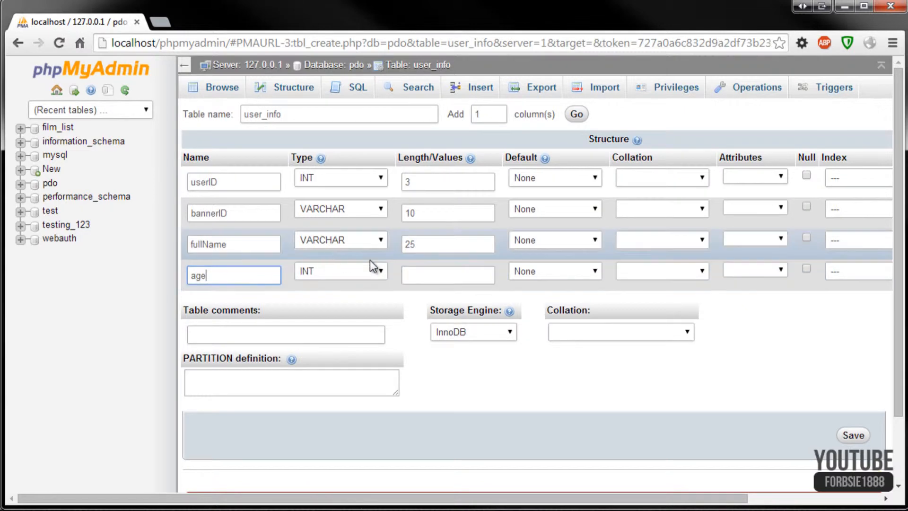
{"action": "left_click", "coordinate": [353, 272]}
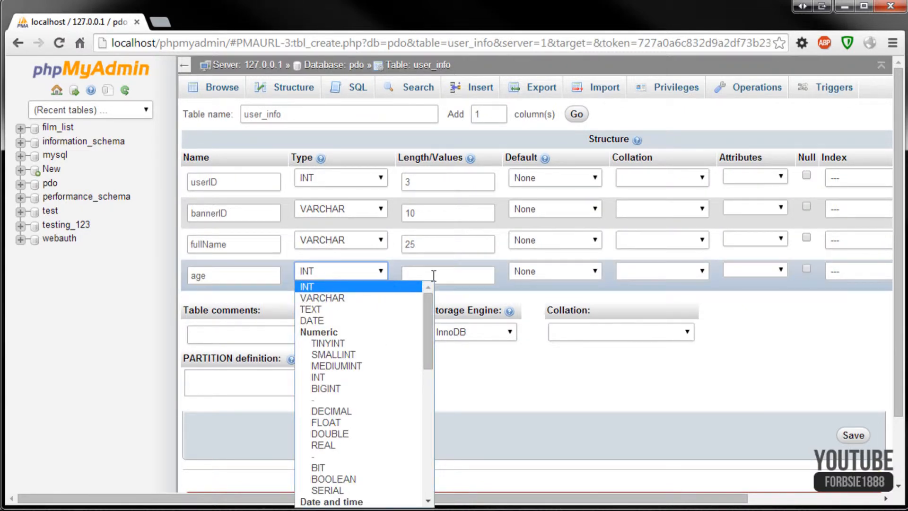
{"action": "left_click", "coordinate": [307, 287]}
{"action": "left_click", "coordinate": [463, 275]}
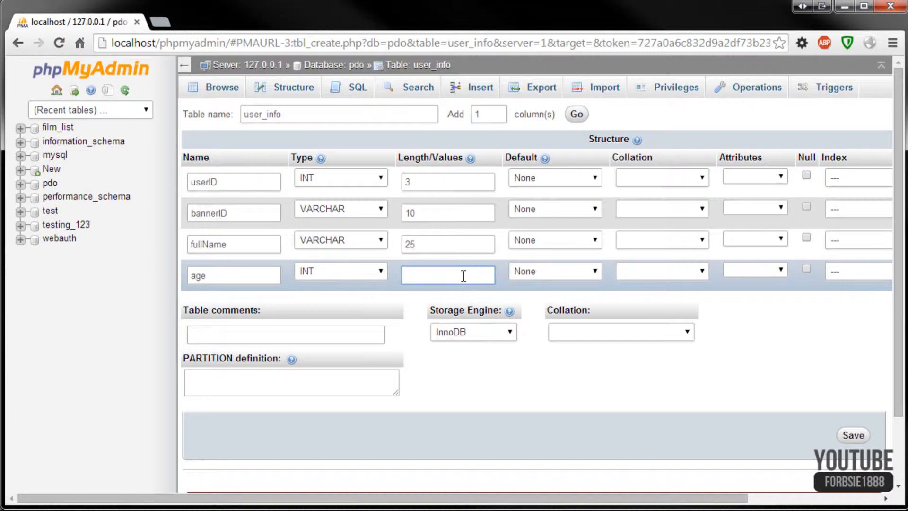
{"action": "type", "text": "2"}
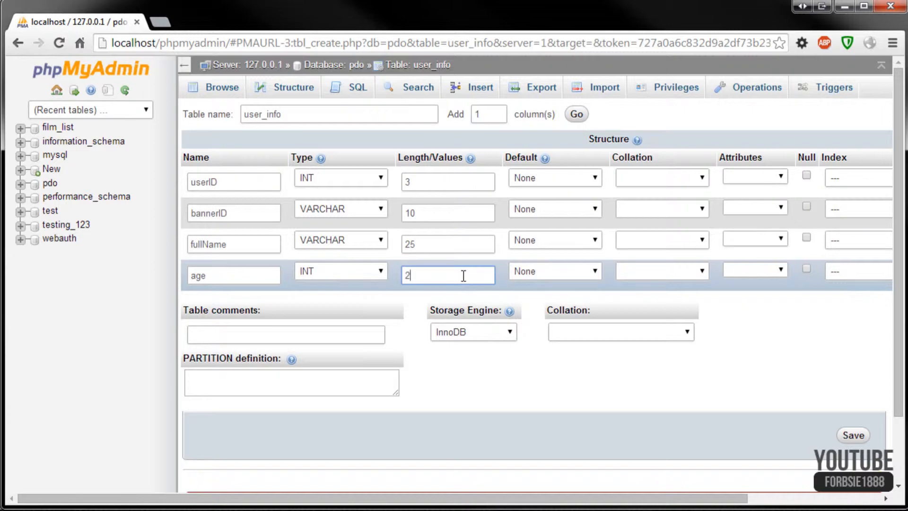
{"action": "left_click", "coordinate": [455, 378]}
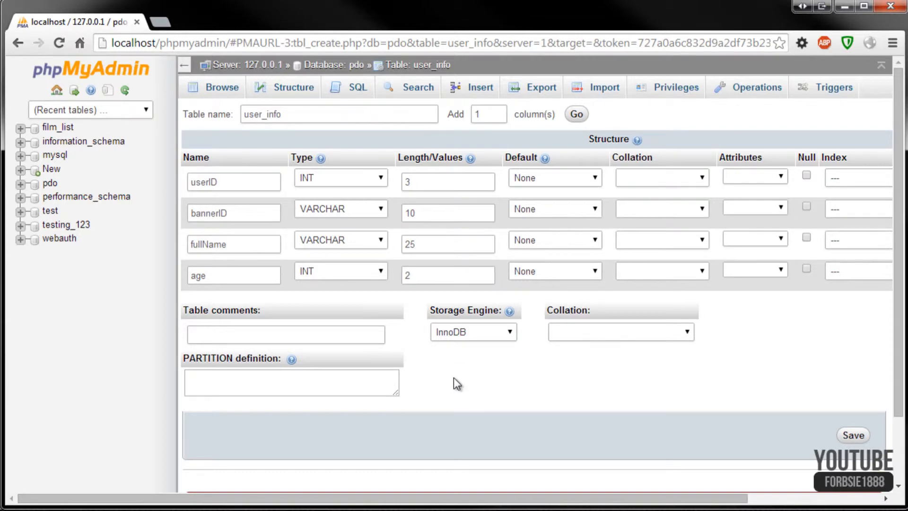
Save the user_info table and select the userID column in its Structure view
{"action": "left_click", "coordinate": [852, 433]}
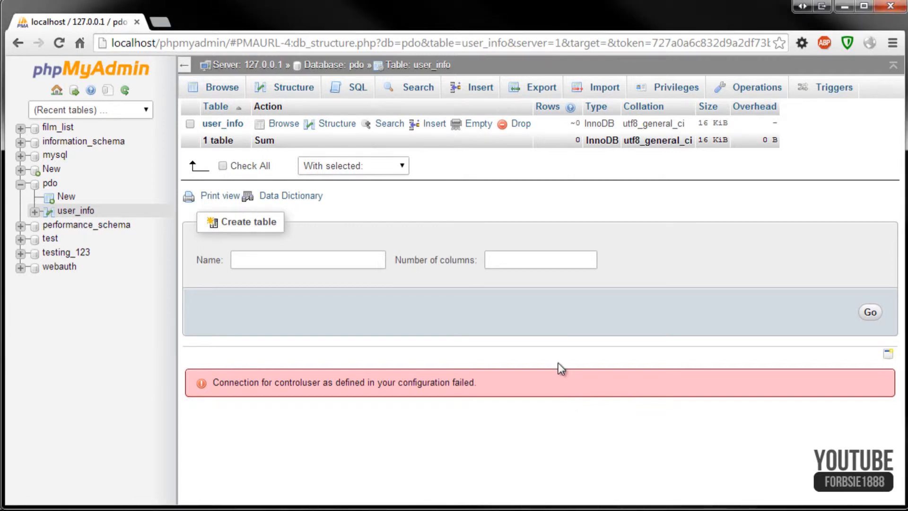
{"action": "left_click", "coordinate": [219, 124]}
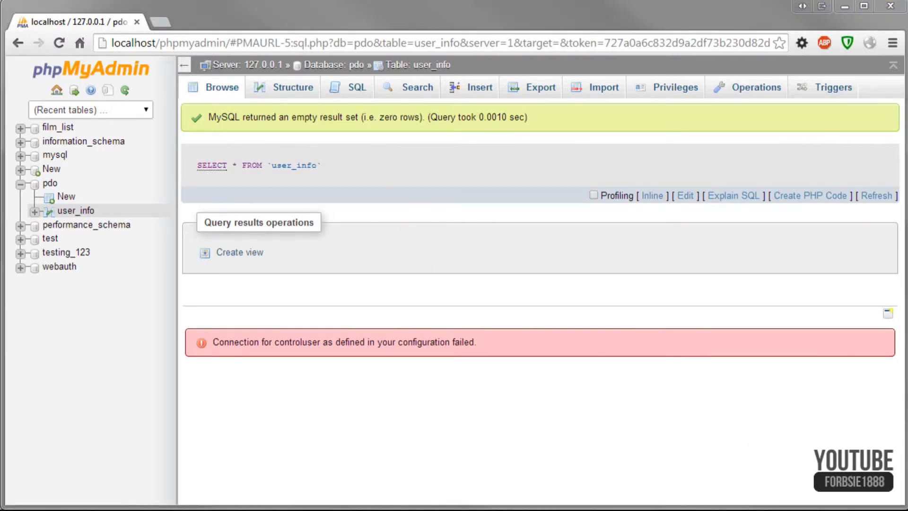
{"action": "left_click", "coordinate": [280, 95]}
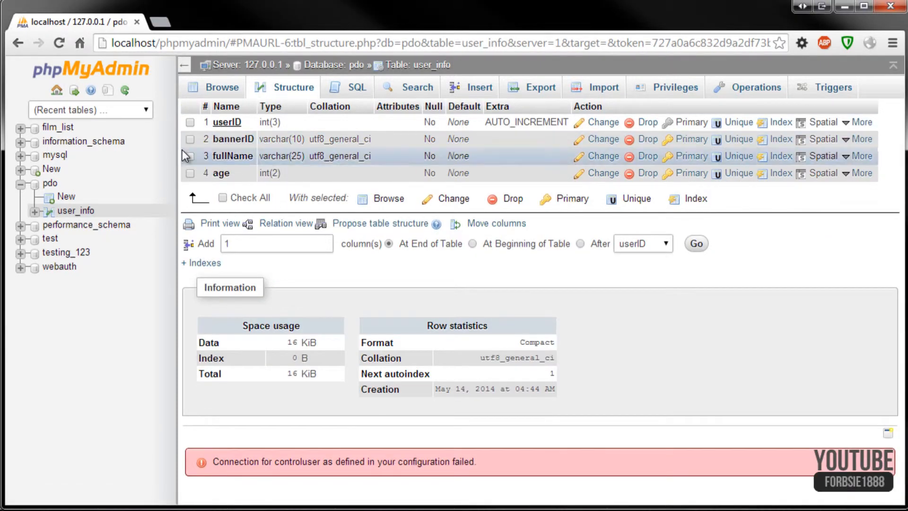
{"action": "left_click", "coordinate": [190, 123]}
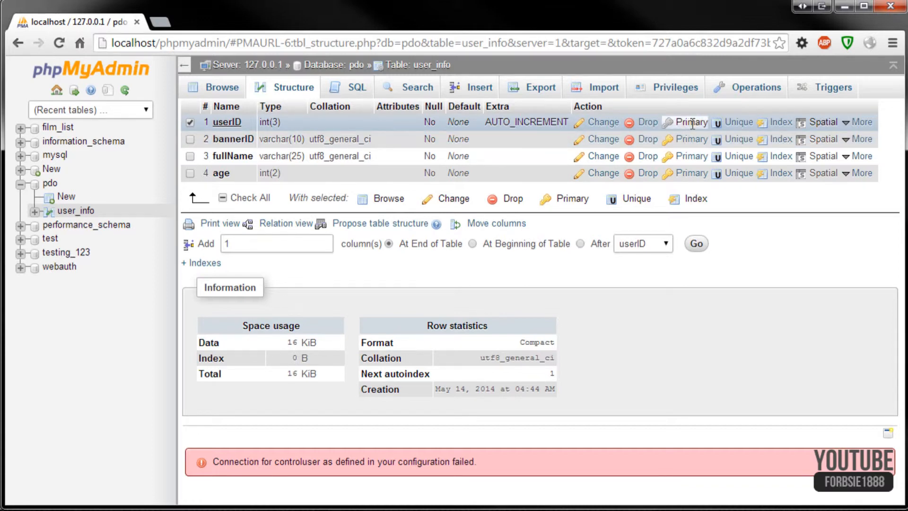
Apply Primary to userID, confirm, and highlight the DROP and ADD PRIMARY KEY query parts
{"action": "left_click", "coordinate": [567, 199]}
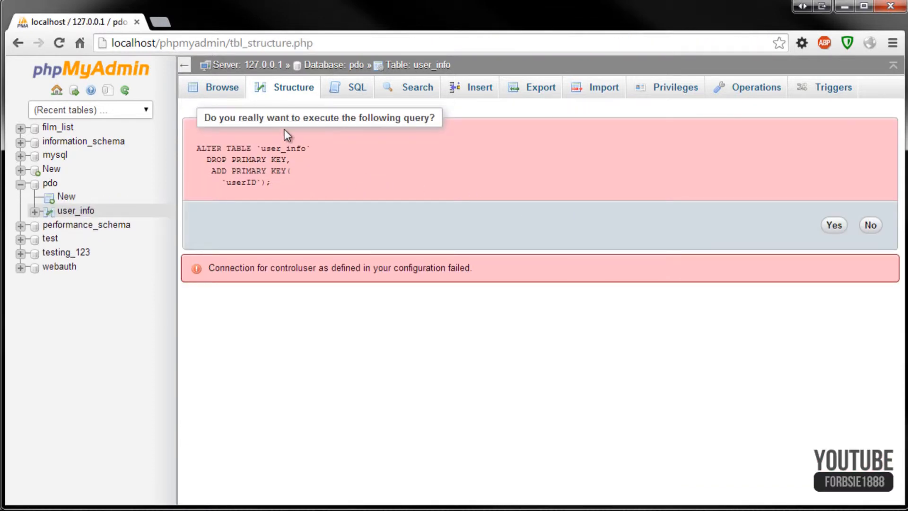
{"action": "left_click", "coordinate": [838, 226]}
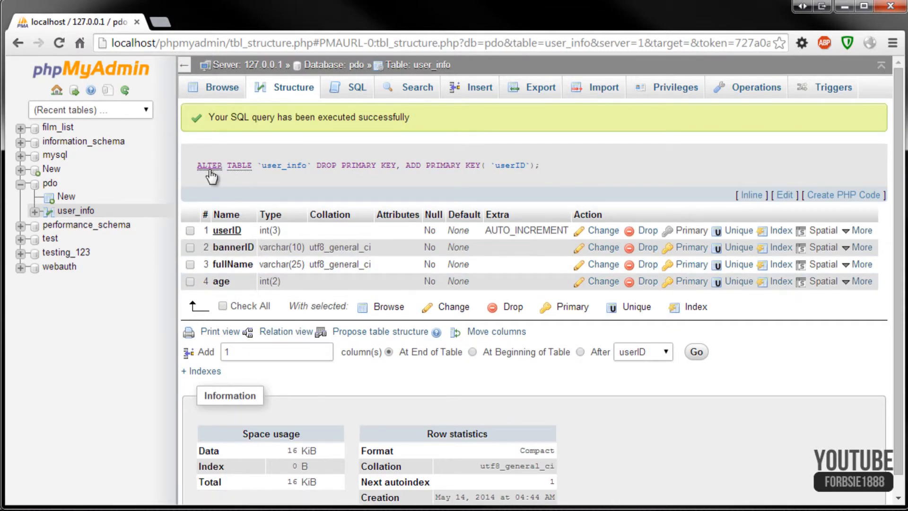
{"action": "left_click_drag", "start_coordinate": [262, 167], "coordinate": [399, 167]}
{"action": "left_click", "coordinate": [337, 166]}
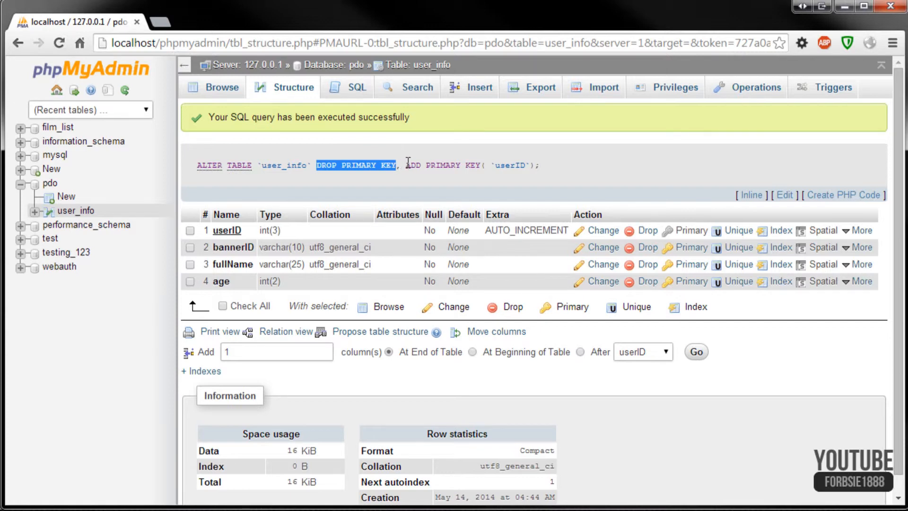
{"action": "left_click_drag", "start_coordinate": [405, 166], "coordinate": [515, 166]}
{"action": "left_click", "coordinate": [809, 356]}
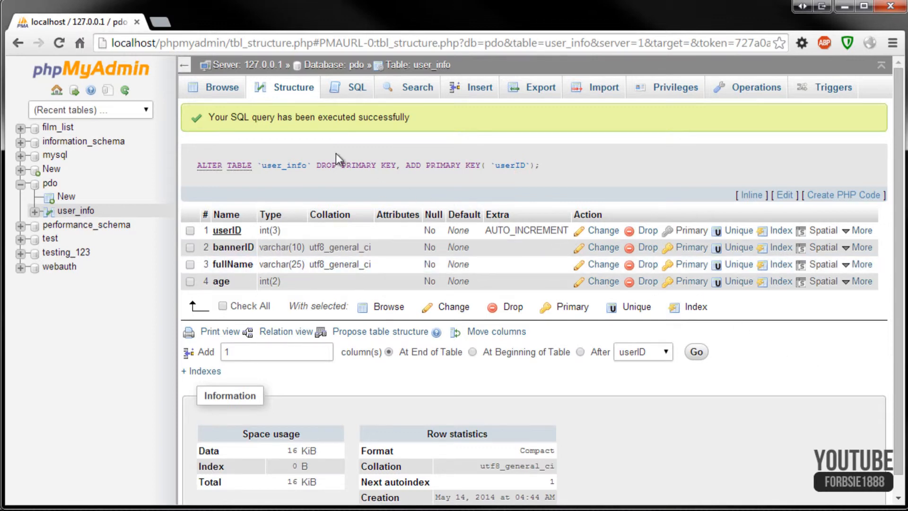
Insert a row with a banner ID, the person's full name and age 23, leaving userID blank
{"action": "left_click", "coordinate": [474, 92]}
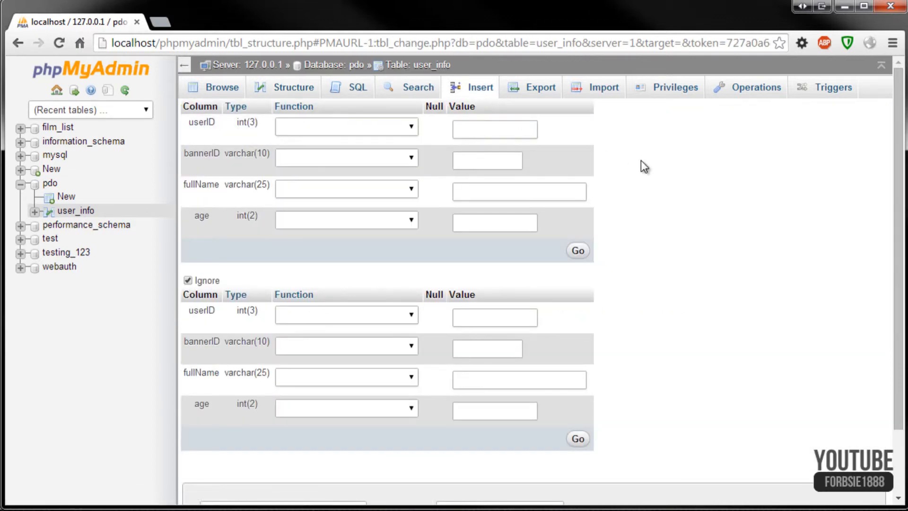
{"action": "left_click", "coordinate": [483, 126]}
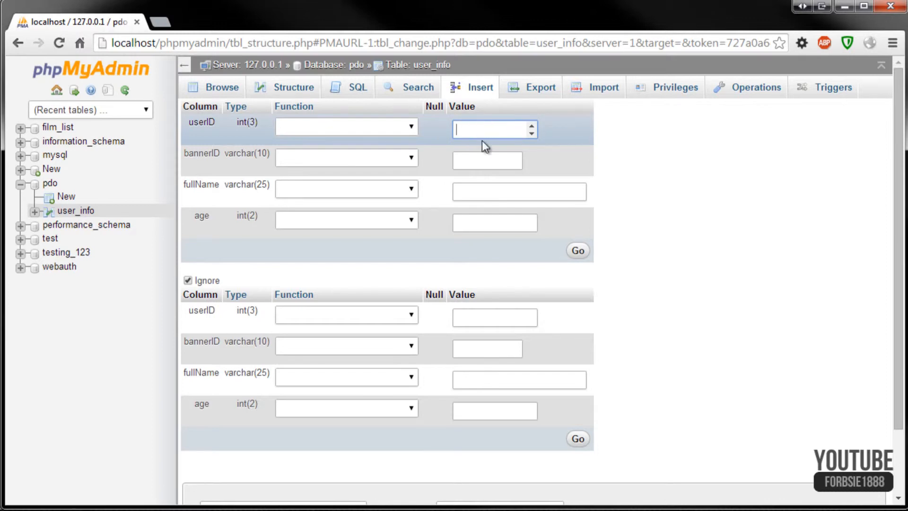
{"action": "left_click", "coordinate": [476, 158]}
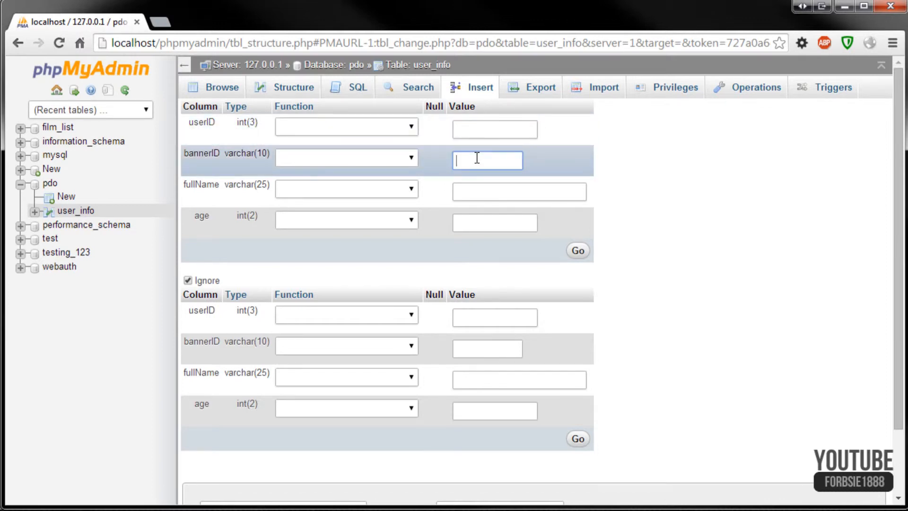
{"action": "type", "text": "AA12345678"}
{"action": "left_click", "coordinate": [517, 186]}
{"action": "type", "text": "Mark Forbes"}
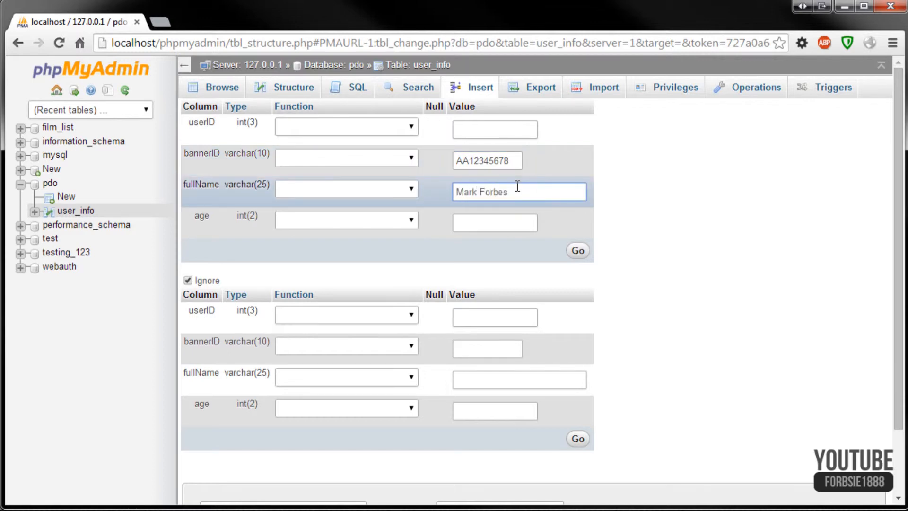
{"action": "left_click", "coordinate": [489, 223]}
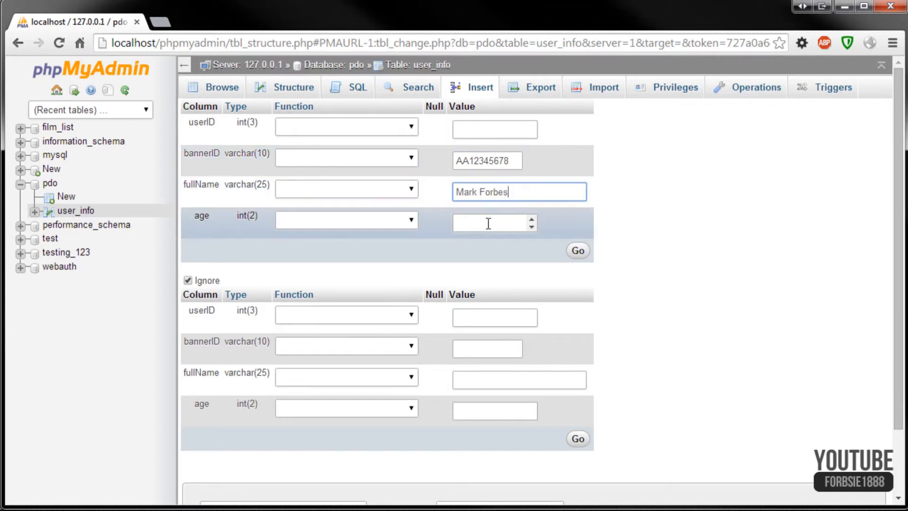
{"action": "type", "text": "23"}
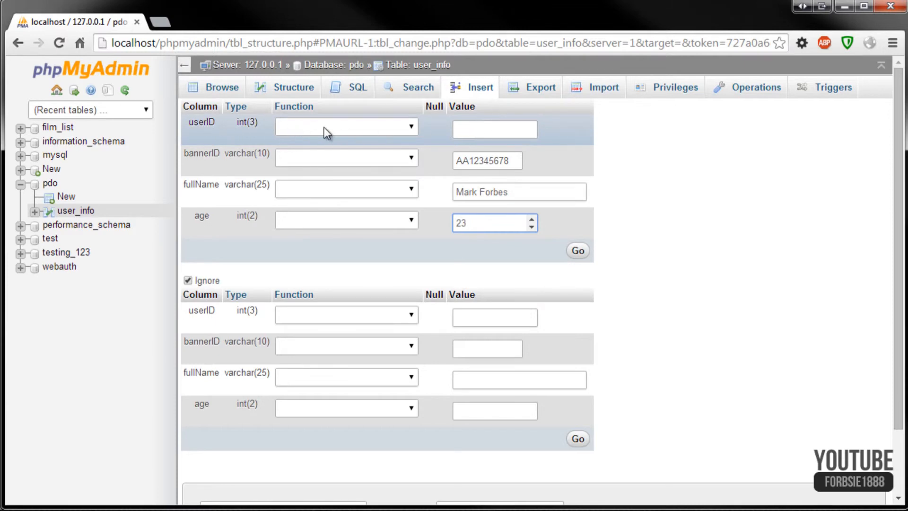
{"action": "left_click", "coordinate": [577, 251]}
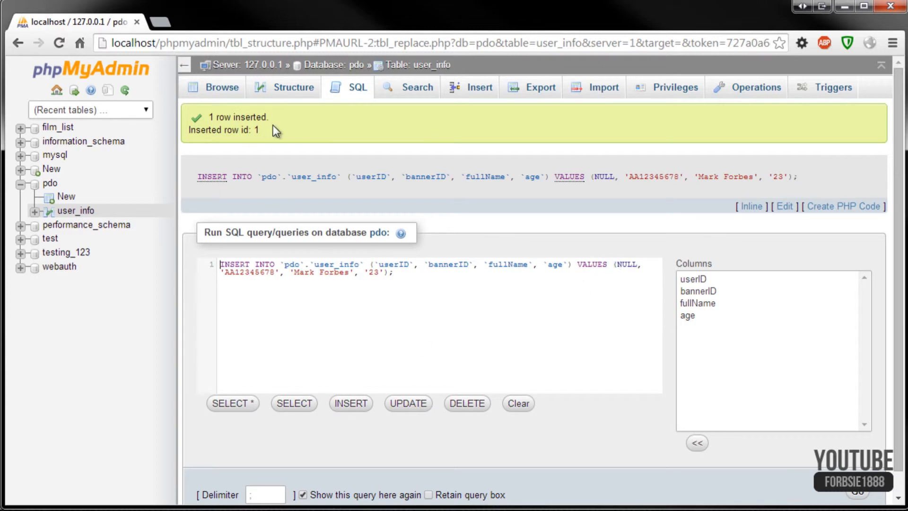
Browse user_info's single row and widen the fullName, bannerID and userID columns
{"action": "left_click", "coordinate": [217, 89]}
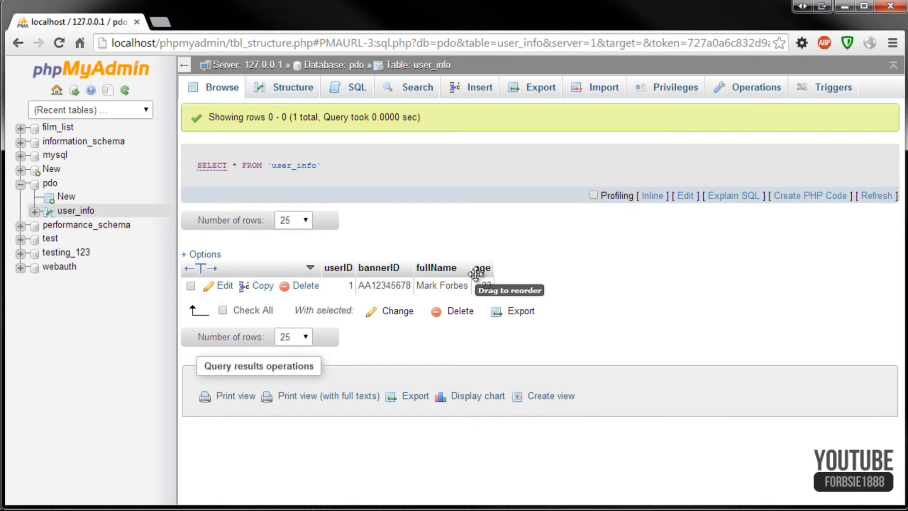
{"action": "left_click_drag", "start_coordinate": [472, 268], "coordinate": [523, 267]}
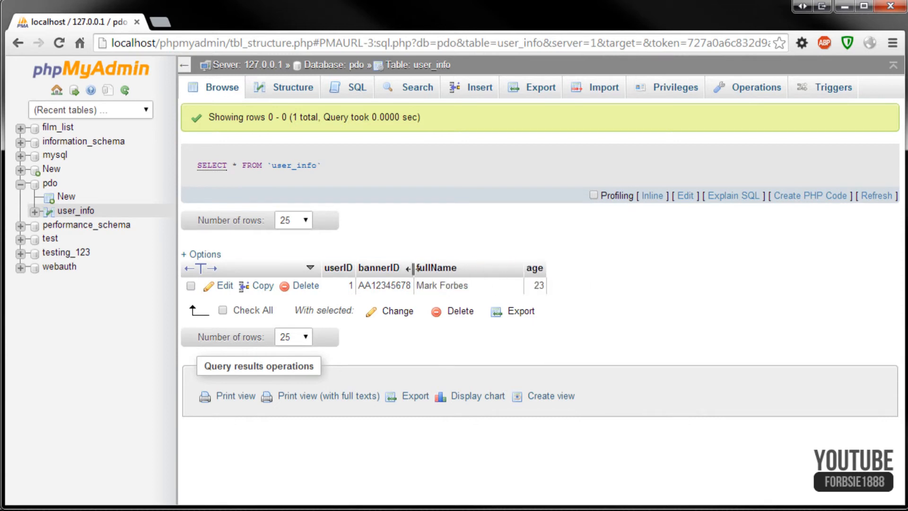
{"action": "left_click_drag", "start_coordinate": [412, 268], "coordinate": [467, 268]}
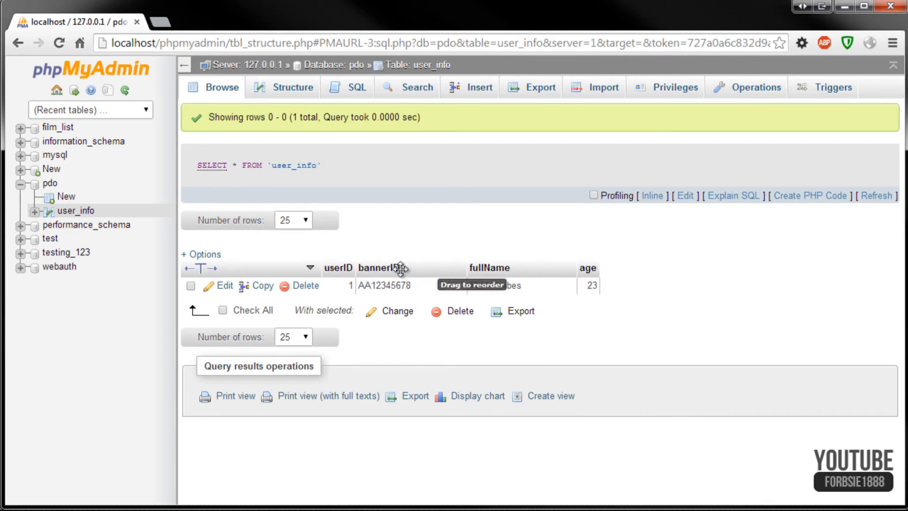
{"action": "left_click_drag", "start_coordinate": [354, 267], "coordinate": [403, 267]}
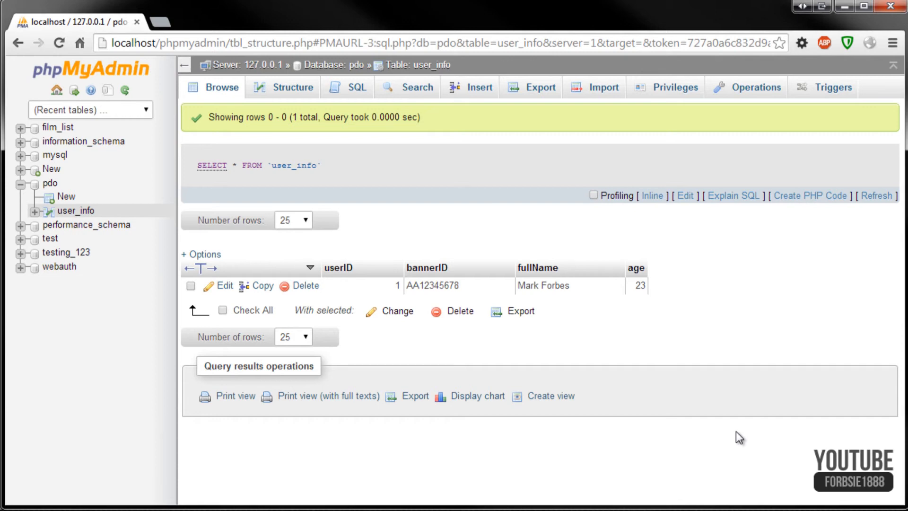
Delete the userID 1 test row from user_info and confirm, leaving only the four column headers
{"action": "left_click", "coordinate": [305, 285]}
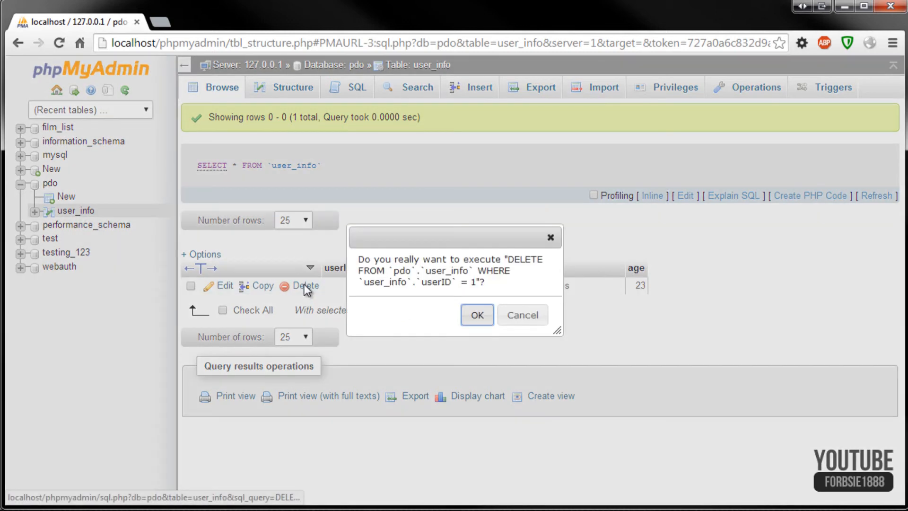
{"action": "left_click", "coordinate": [476, 315]}
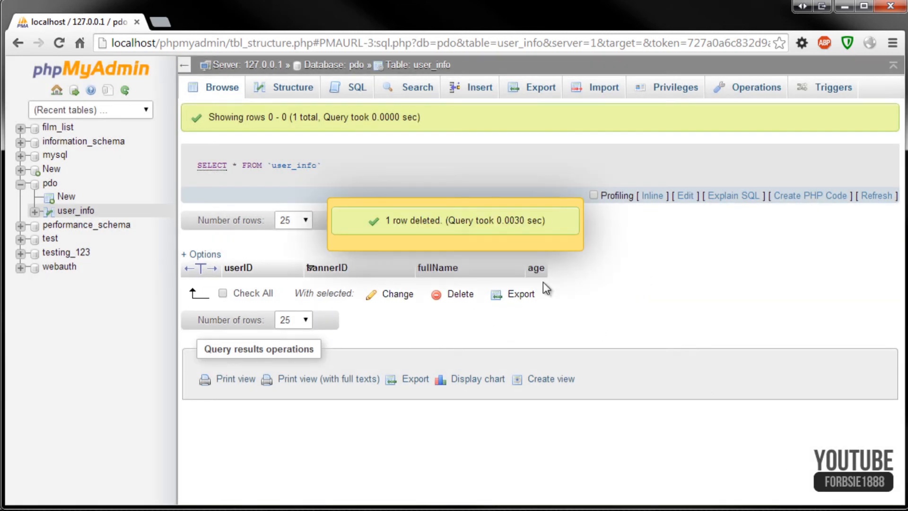
{"action": "left_click", "coordinate": [582, 239]}
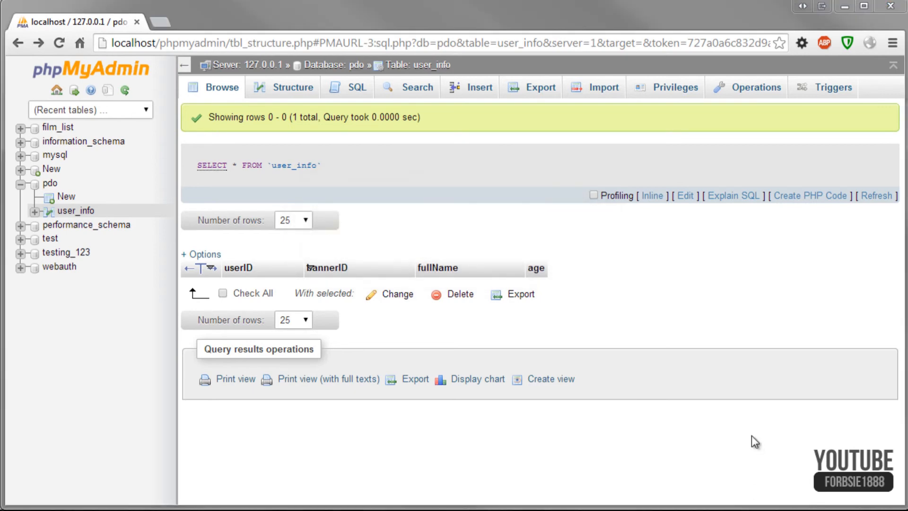
{"action": "left_click", "coordinate": [751, 435]}
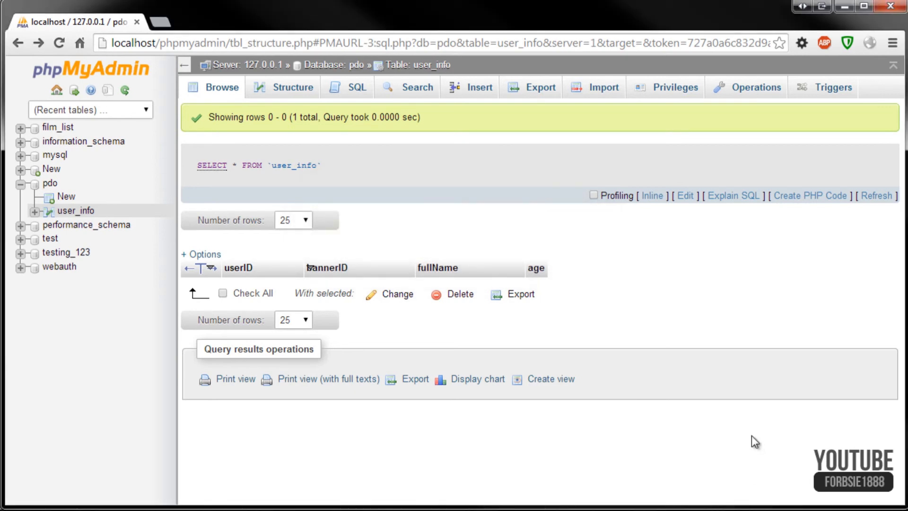